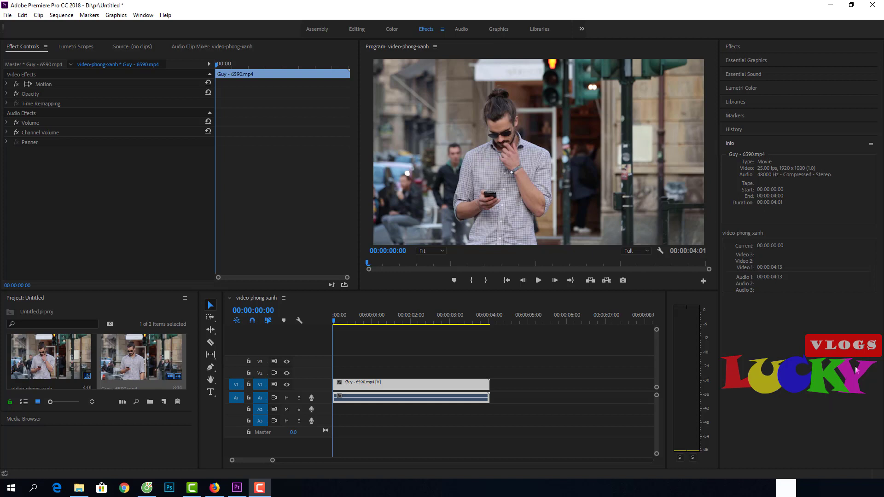
Preview the street clip, then bring the playhead back to its first frame
click(537, 281)
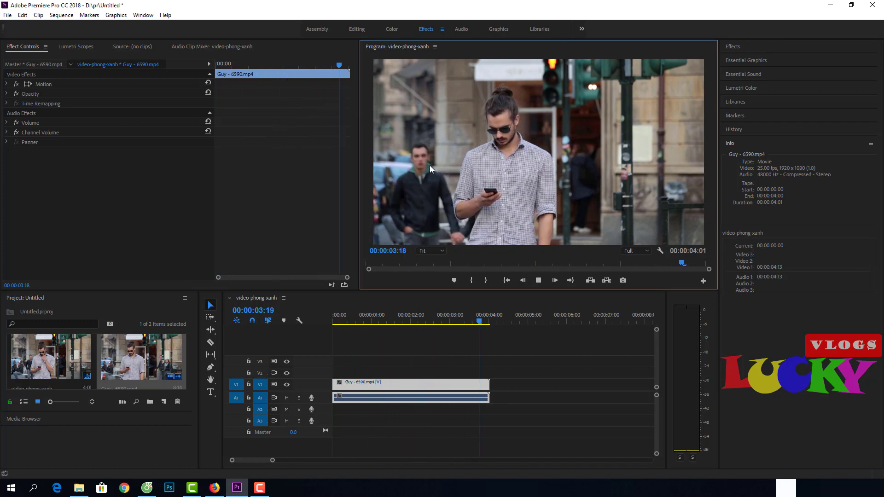
click(474, 317)
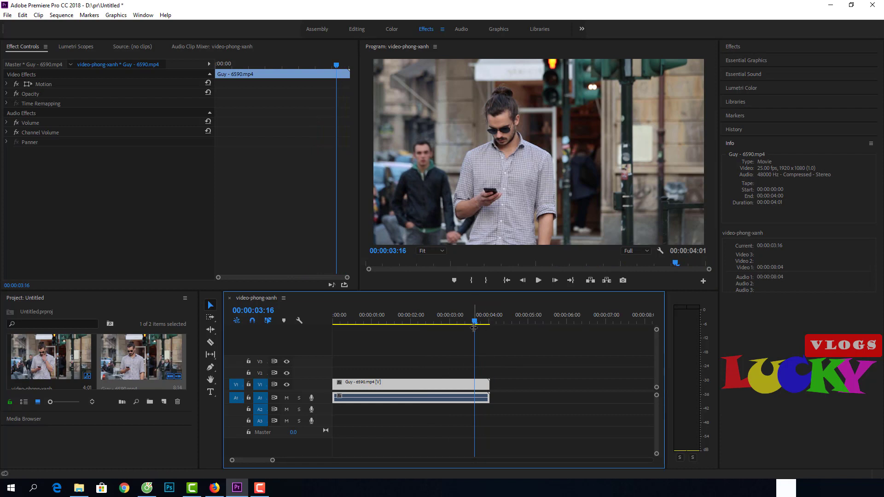
key(j)
drag(449, 328, 368, 348)
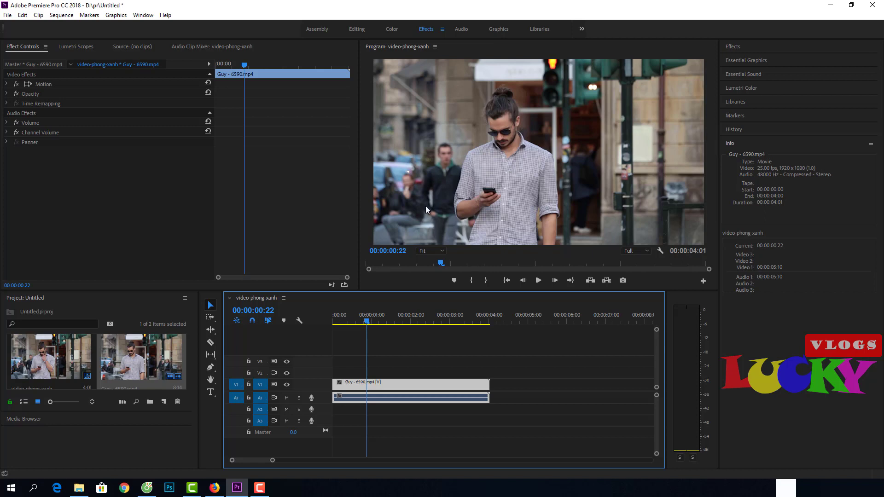
key(Left)
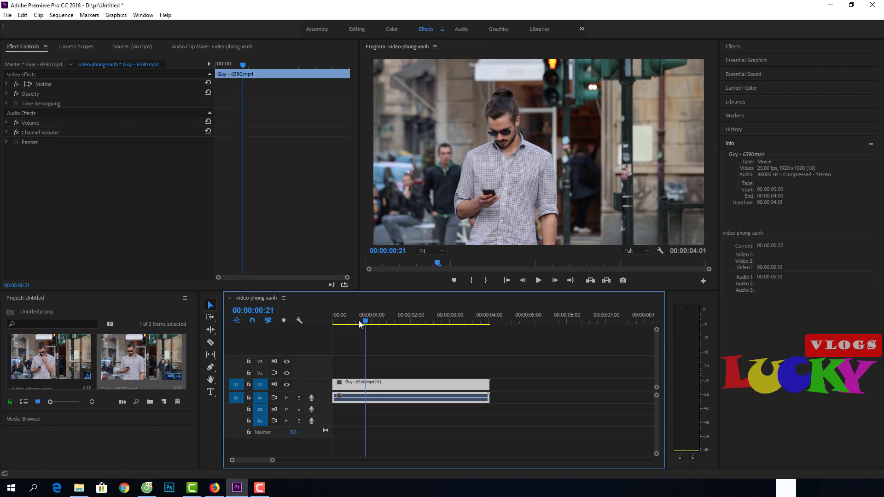
drag(360, 324, 339, 336)
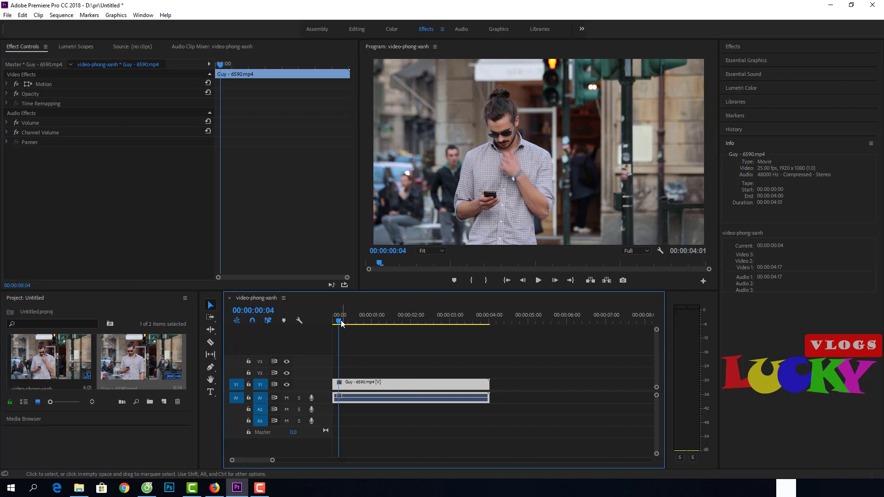
click(337, 322)
drag(338, 323, 333, 324)
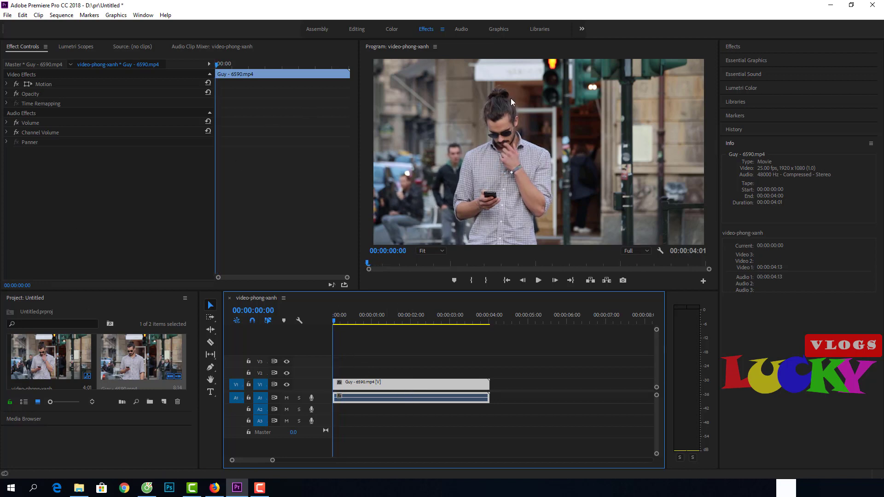
Search 'ga' in Effects and drop Gaussian Blur onto the Guy - 6590.mp4 clip
click(738, 48)
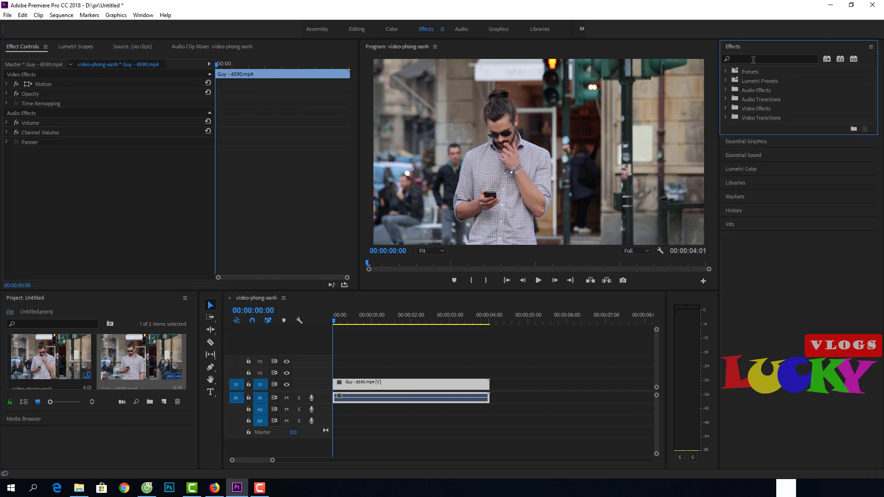
click(754, 60)
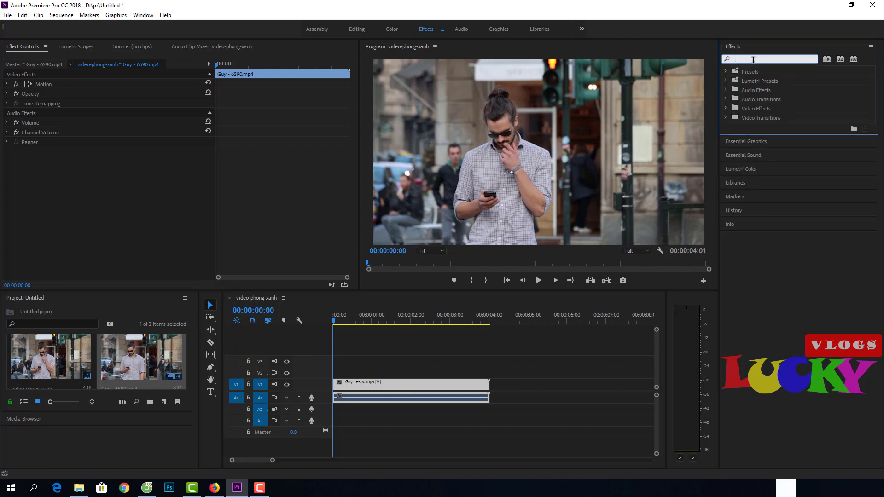
text(ga)
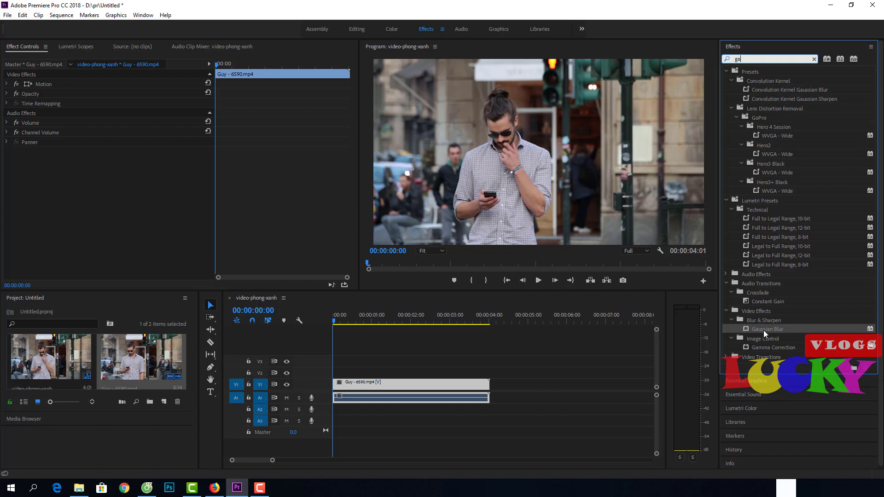
drag(764, 330, 411, 390)
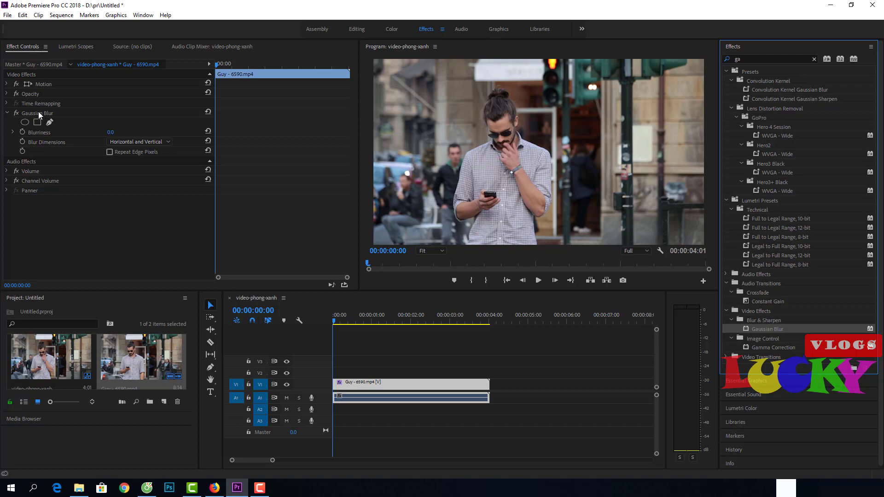
click(141, 15)
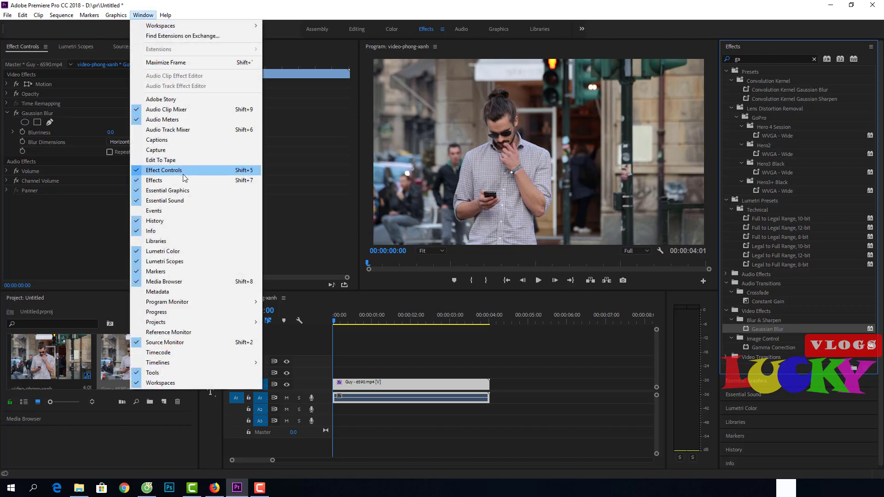
click(111, 92)
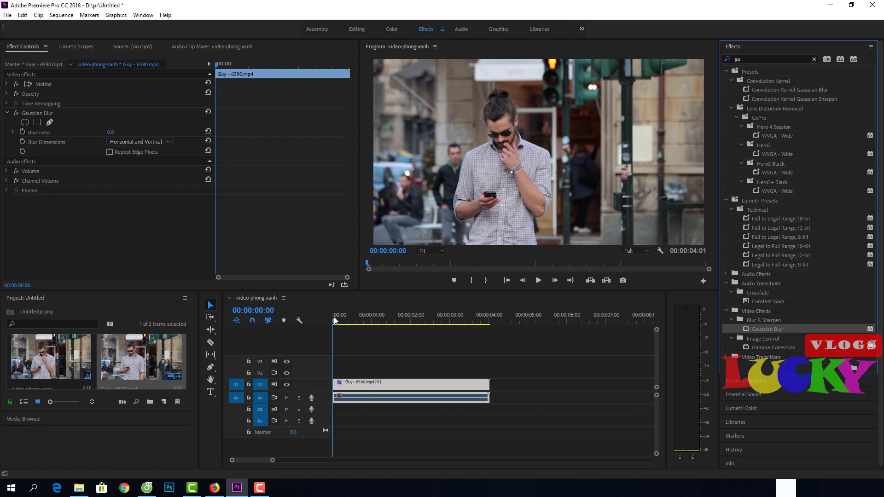
mouse_move(334, 325)
mouse_down()
mouse_move(377, 325)
mouse_move(334, 323)
mouse_up()
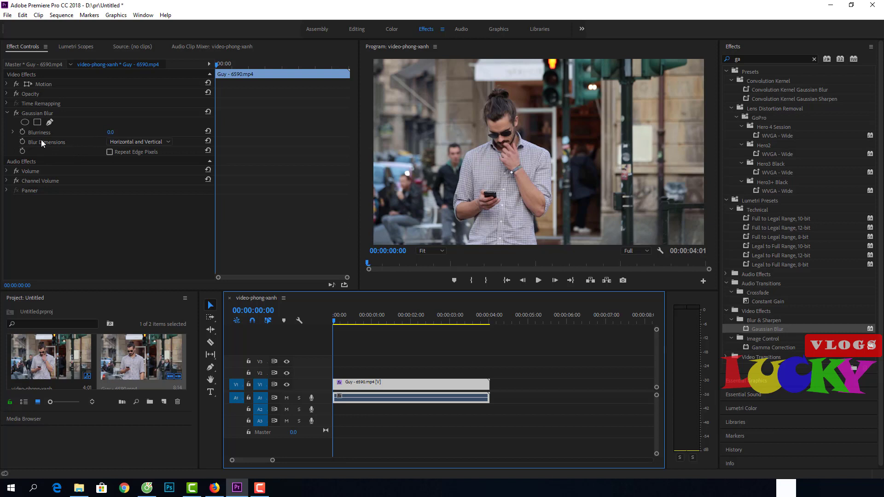
Enter 96 as the Gaussian Blur Blurriness, then drag-adjust it to 68.0
click(113, 133)
text(96)
key(Return)
drag(112, 132, 350, 139)
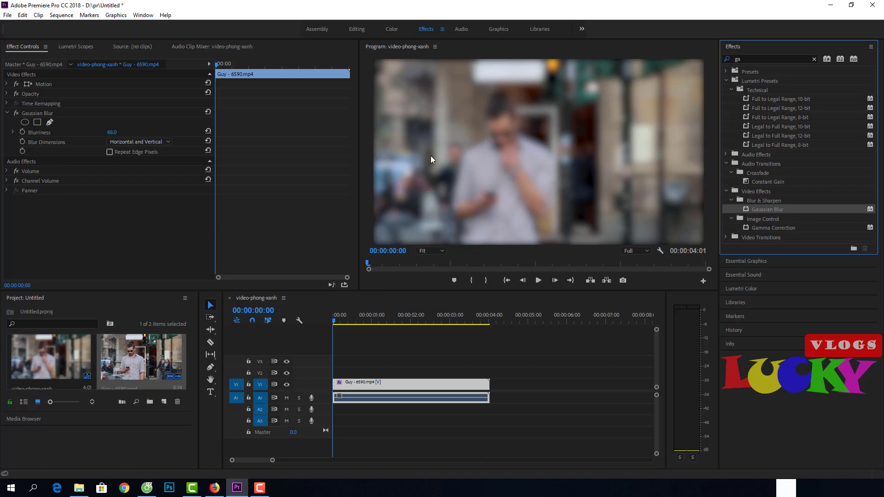
Add an ellipse mask to Gaussian Blur, then move and resize it over the background pedestrian's face
click(25, 122)
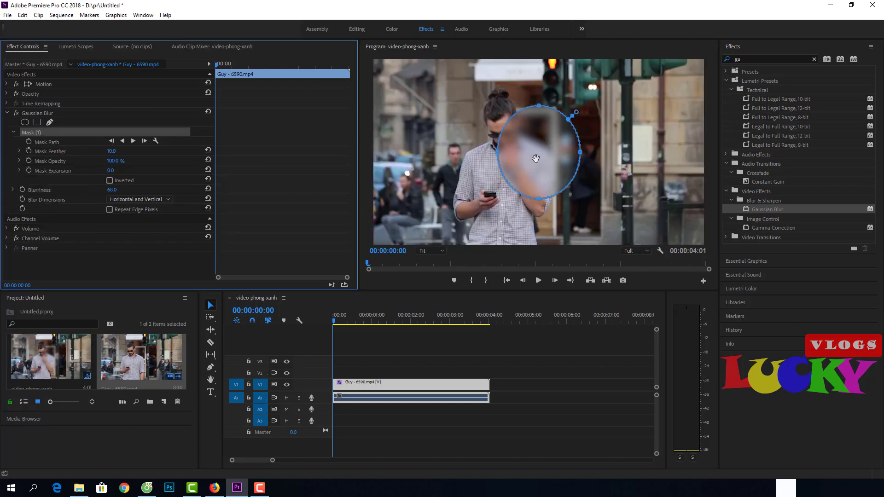
mouse_move(511, 139)
mouse_down()
mouse_move(440, 148)
mouse_move(400, 124)
mouse_up()
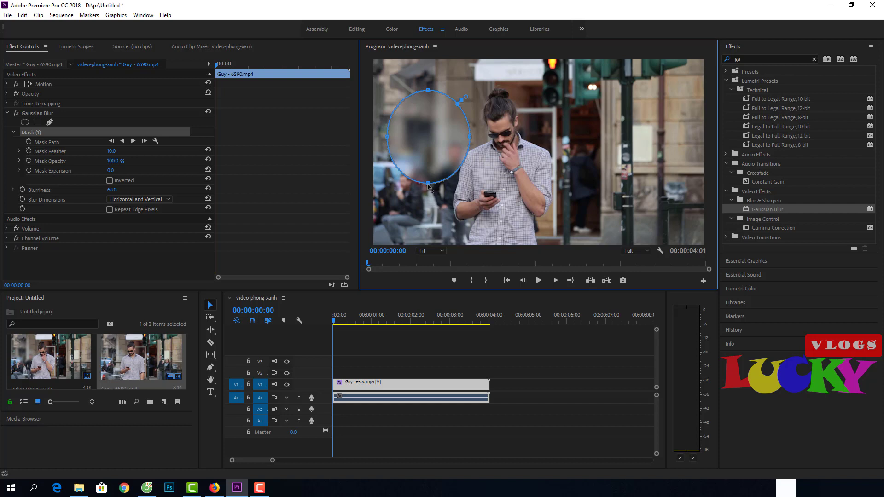
drag(428, 184, 429, 155)
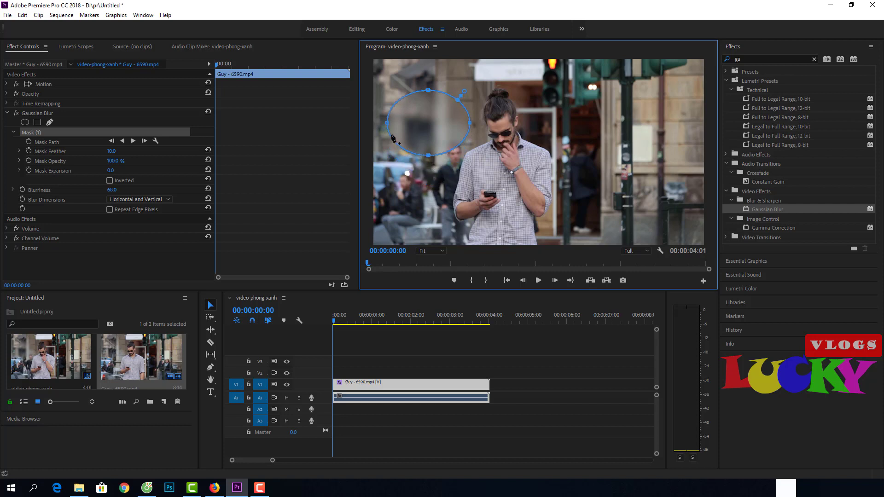
mouse_move(387, 123)
mouse_down()
mouse_move(419, 123)
mouse_move(430, 139)
mouse_move(467, 125)
mouse_up()
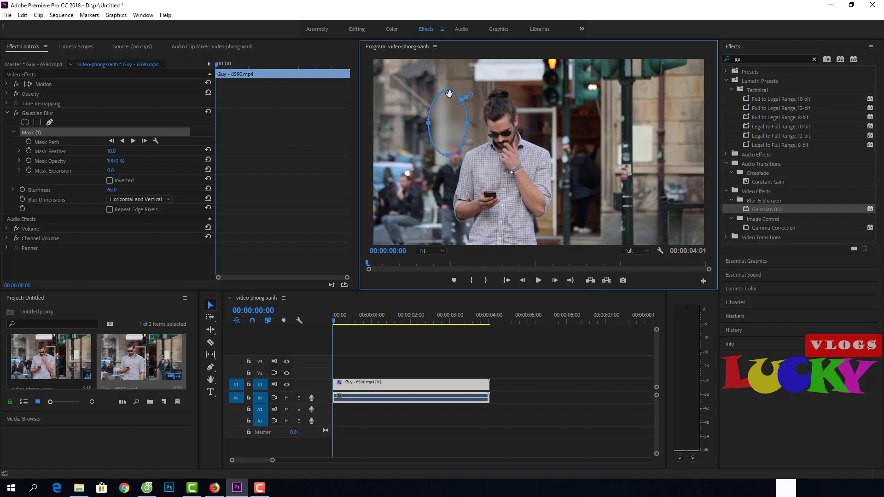
mouse_move(449, 92)
mouse_down()
mouse_move(451, 149)
mouse_move(465, 148)
mouse_up()
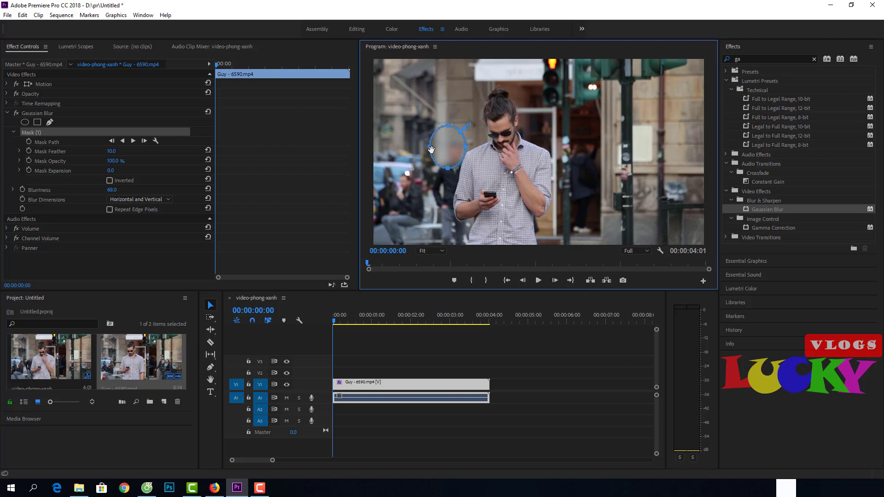
Narrow, raise and slightly shrink the ellipse mask over the pedestrian's face
drag(431, 149, 441, 150)
drag(456, 151, 457, 148)
drag(442, 156, 473, 133)
Set Mask Feather to 45.7, then check a few frames later and re-centre the mask
click(107, 151)
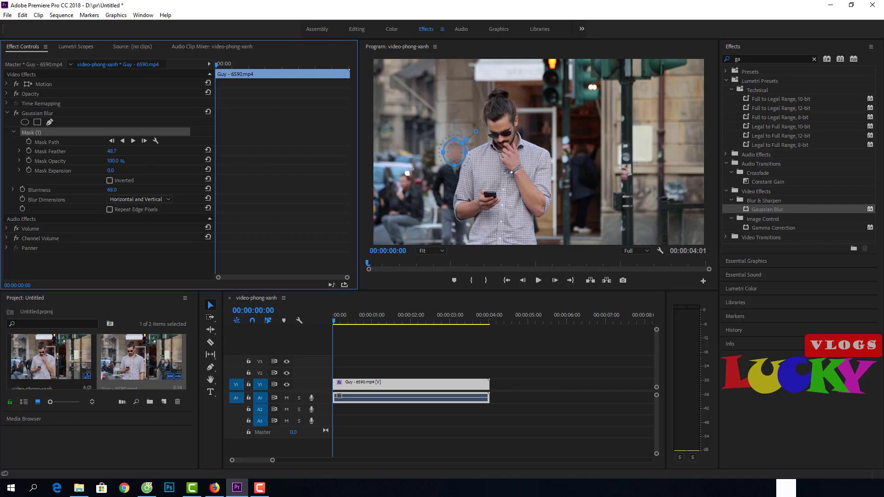
drag(112, 151, 166, 166)
drag(334, 324, 489, 347)
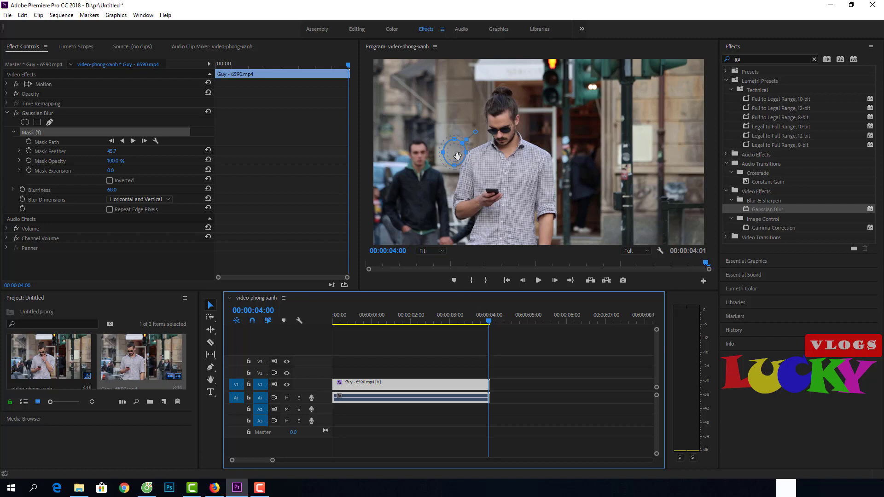
drag(453, 155, 420, 157)
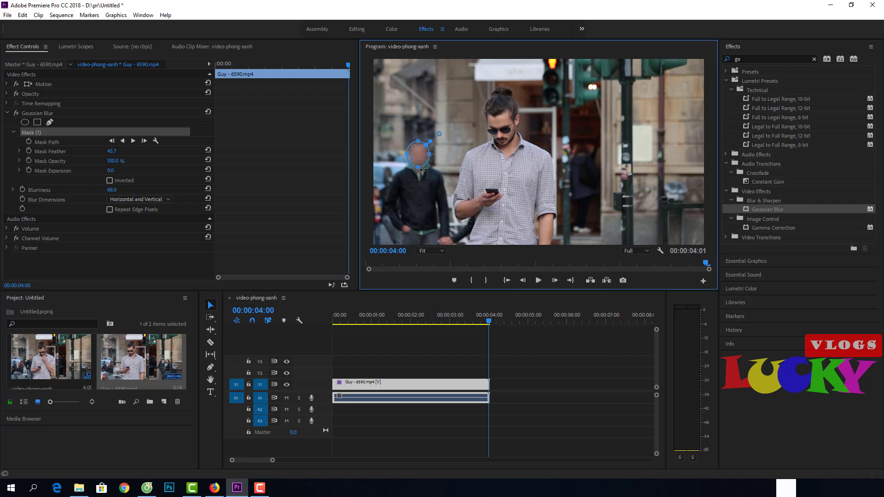
click(383, 417)
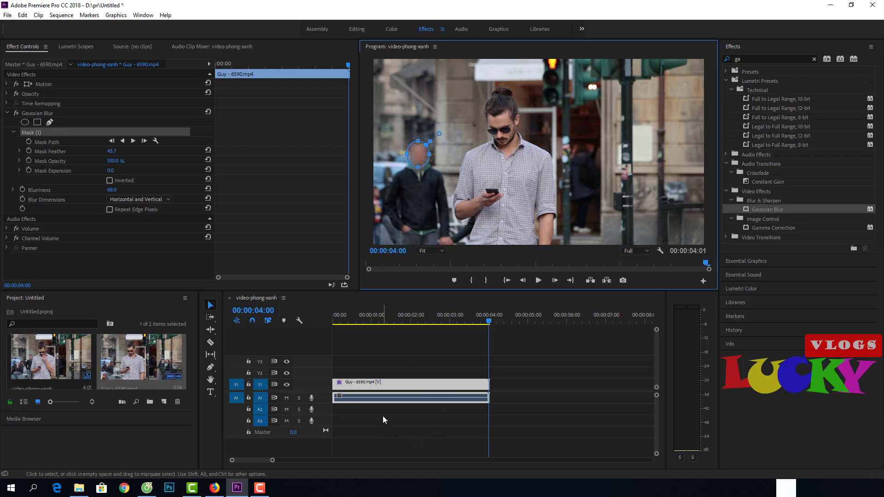
click(374, 386)
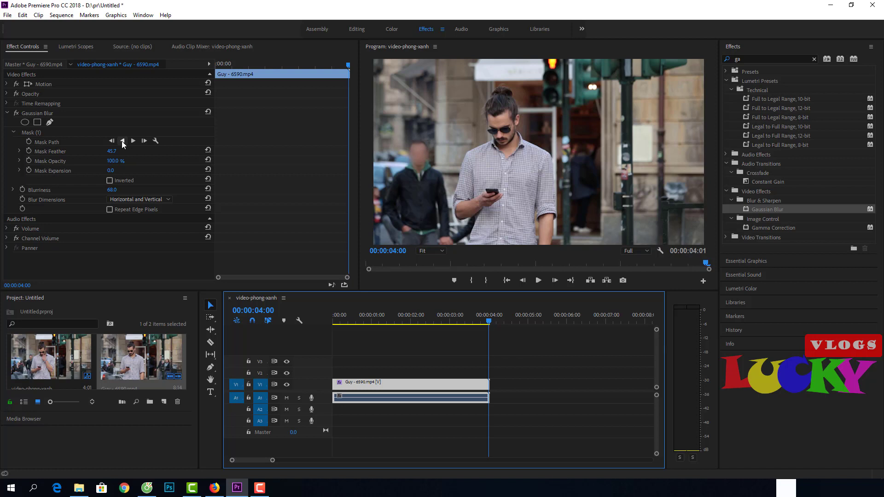
Track Mask (1) backward through the clip, play it back, and return to 00:00:02:15
click(123, 141)
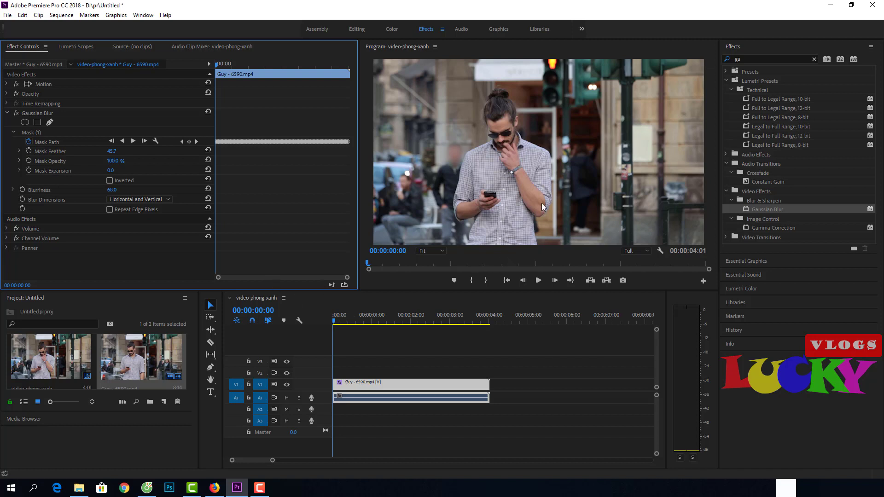
click(538, 282)
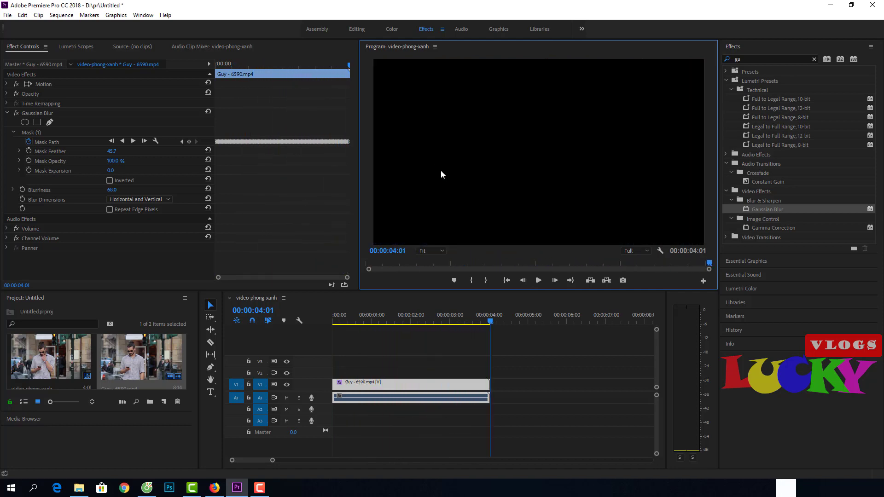
click(490, 322)
drag(490, 324, 434, 330)
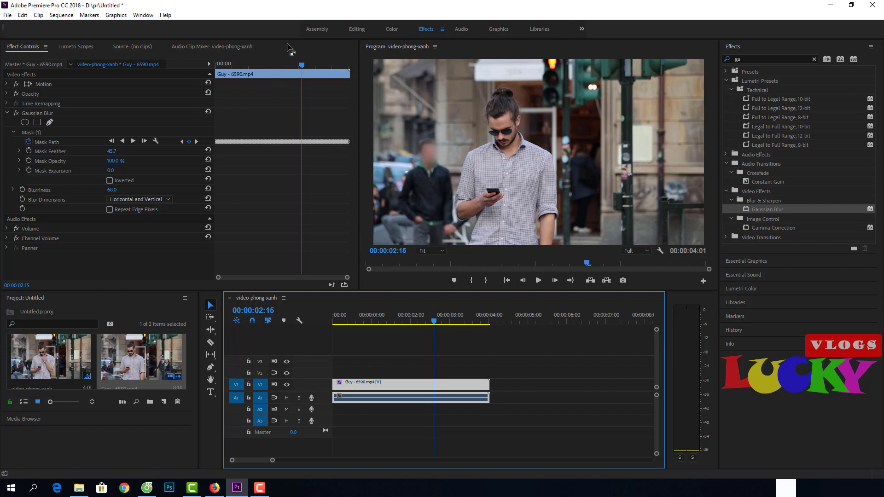
At 00:00:02:04, select the mask keyframe and nudge the mask onto the pedestrian's head
drag(302, 65, 287, 65)
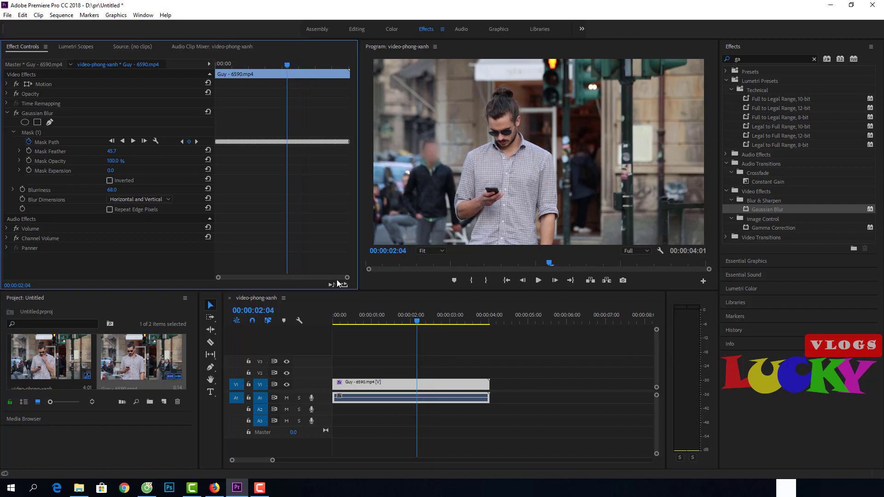
drag(347, 279, 291, 279)
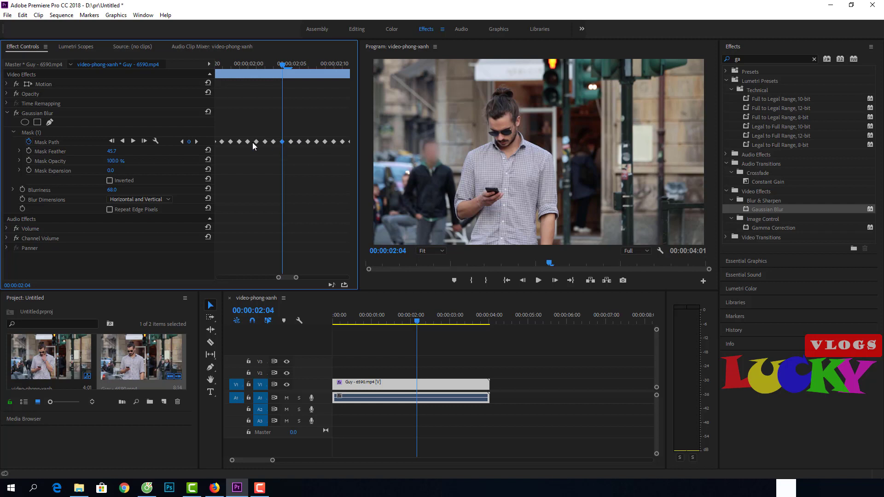
click(37, 132)
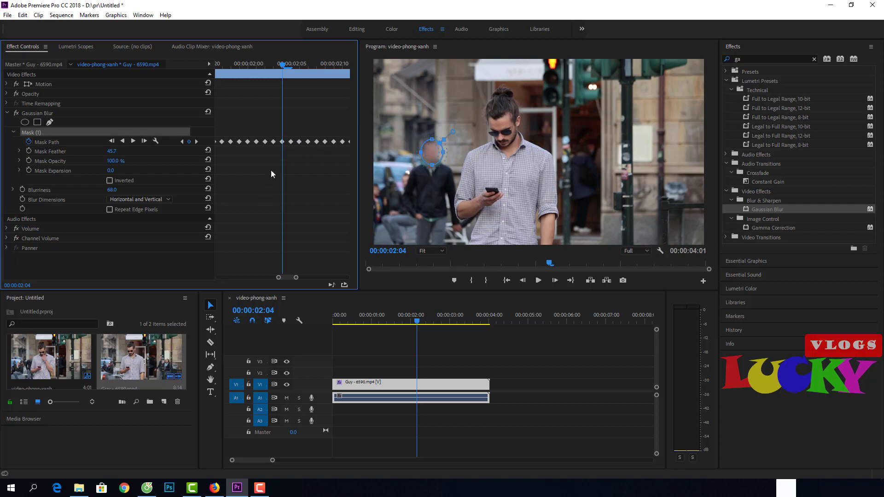
click(282, 142)
drag(434, 153, 432, 153)
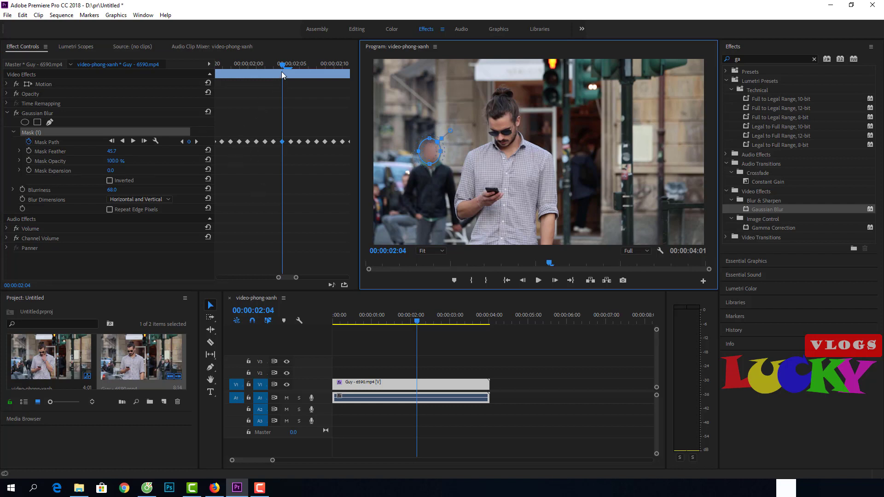
Check the mask keyframe at 00:00:01:24, zoom out the keyframes, and return to the clip's start
drag(283, 74, 239, 69)
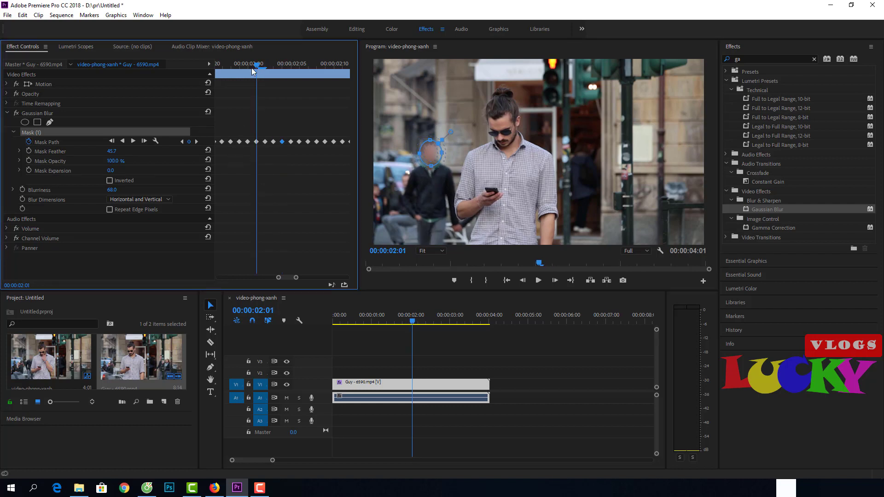
click(240, 142)
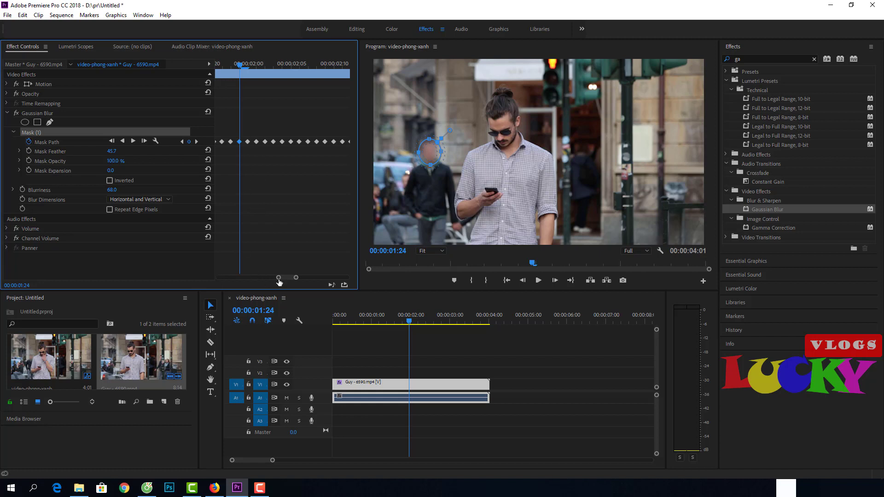
drag(279, 280, 224, 282)
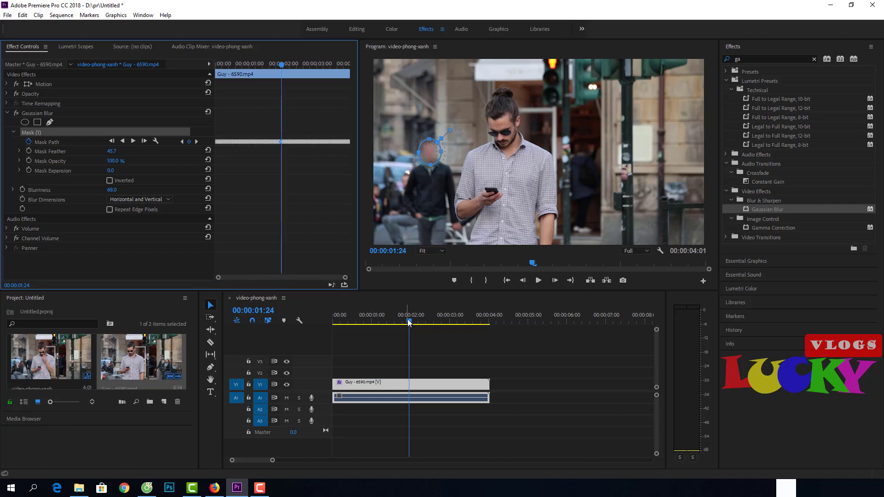
drag(409, 322, 326, 343)
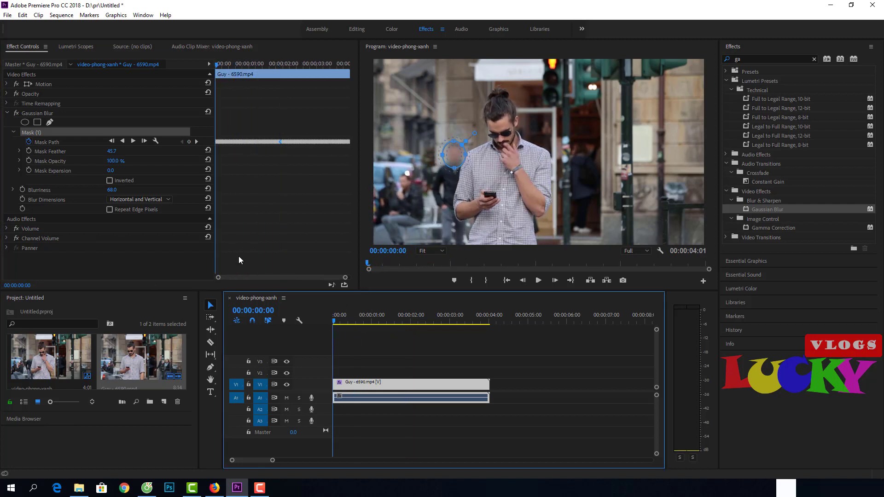
click(433, 416)
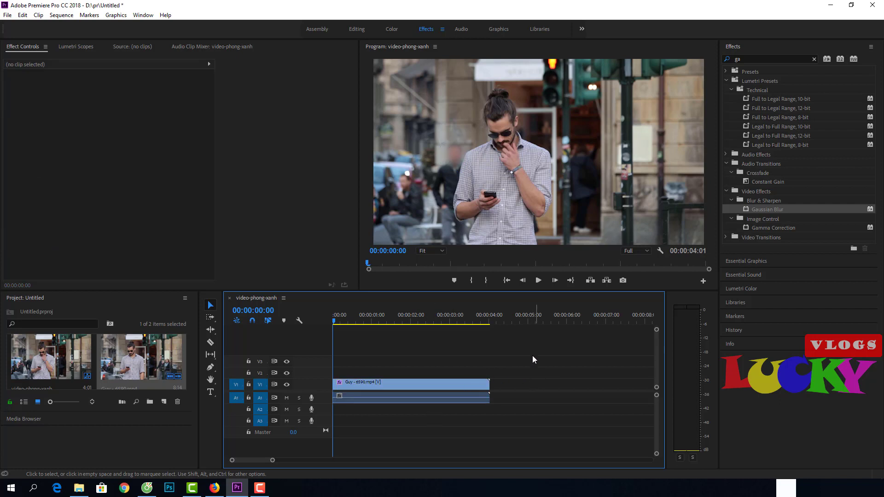
click(535, 280)
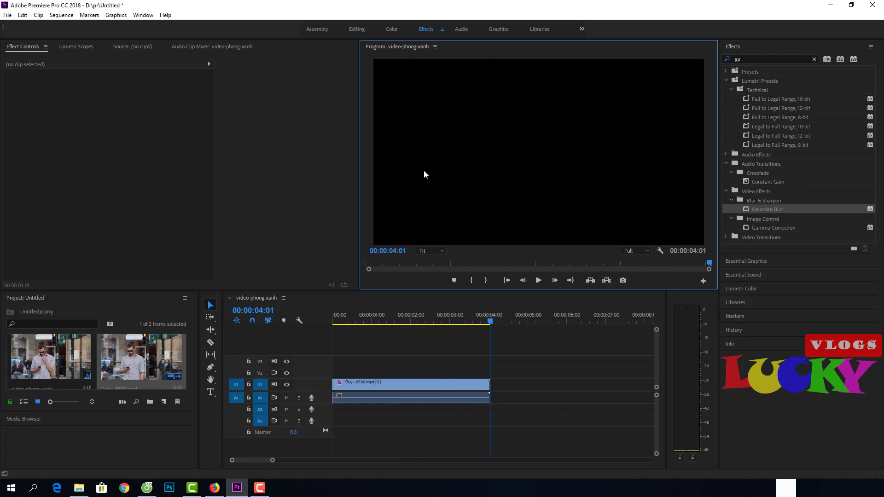
click(489, 322)
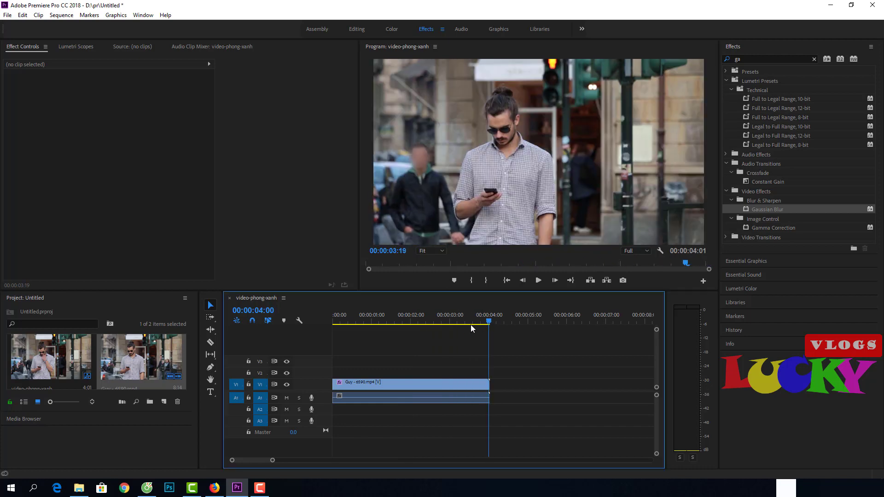
drag(471, 325, 332, 349)
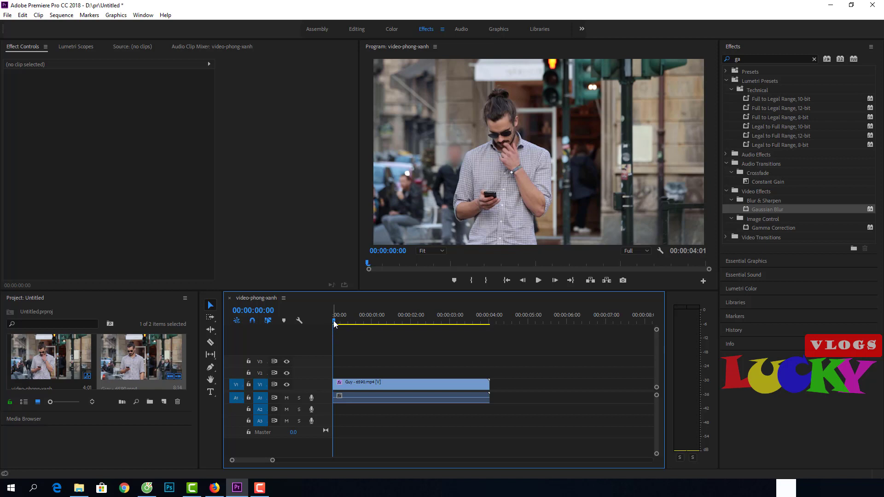
drag(333, 321, 341, 325)
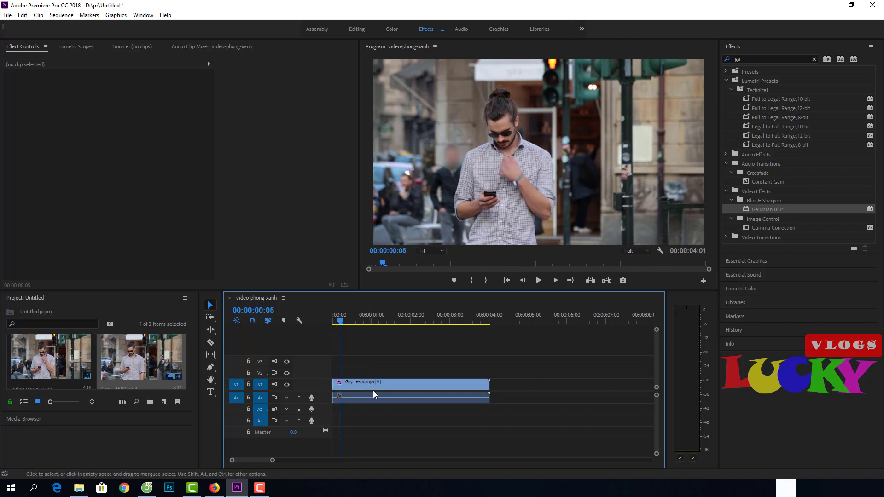
Reselect Guy - 6590.mp4, show its mask outline, and return to 00:00:00:00
click(395, 386)
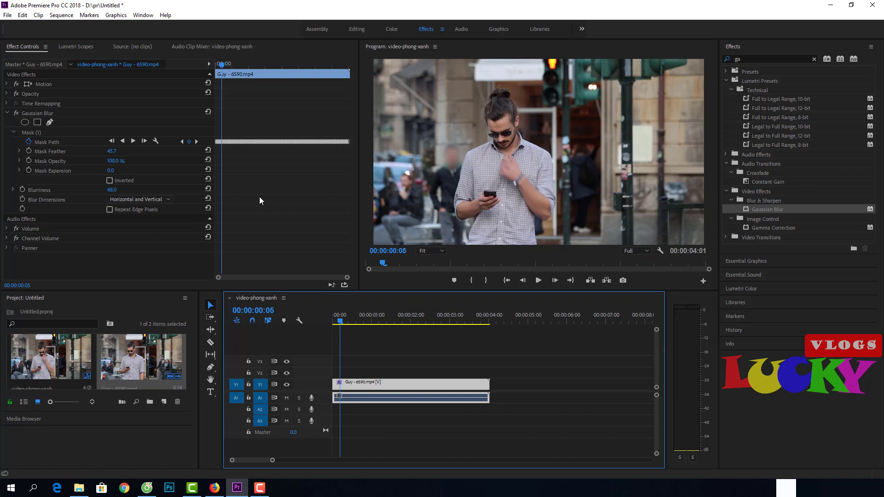
click(54, 141)
drag(222, 65, 214, 68)
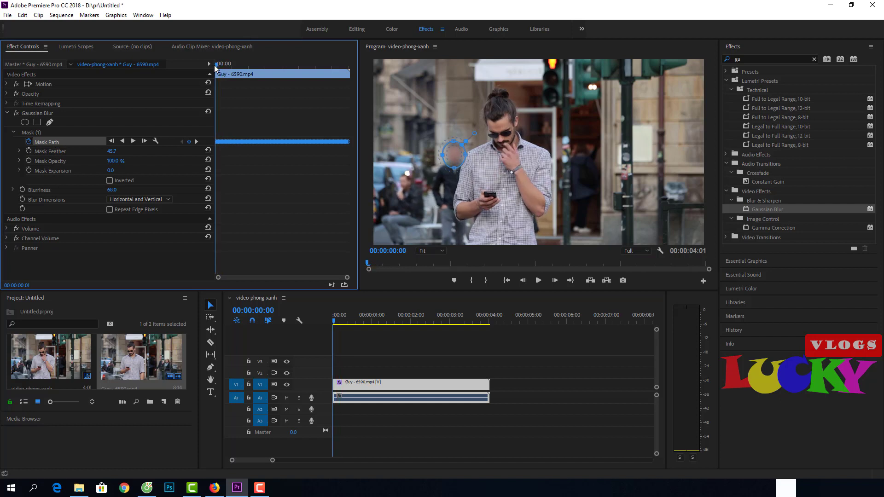